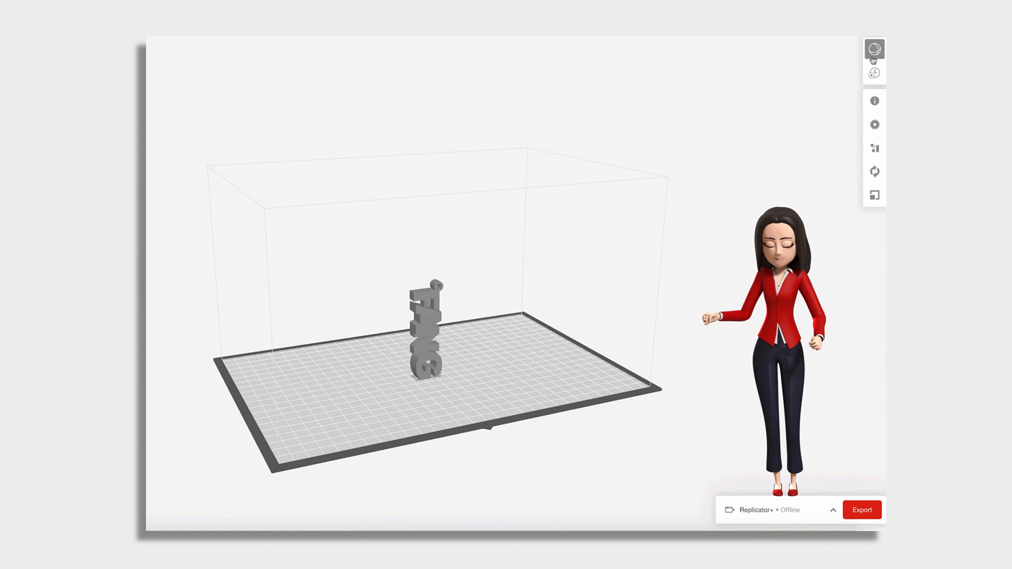
Step: Shift the standing keychain model on the build plate and reorient it with rotations in 90° increments
left_click(454, 337)
mouse_move(454, 337)
left_mouse_down()
mouse_move(423, 337)
mouse_move(441, 334)
left_mouse_up()
left_click(875, 172)
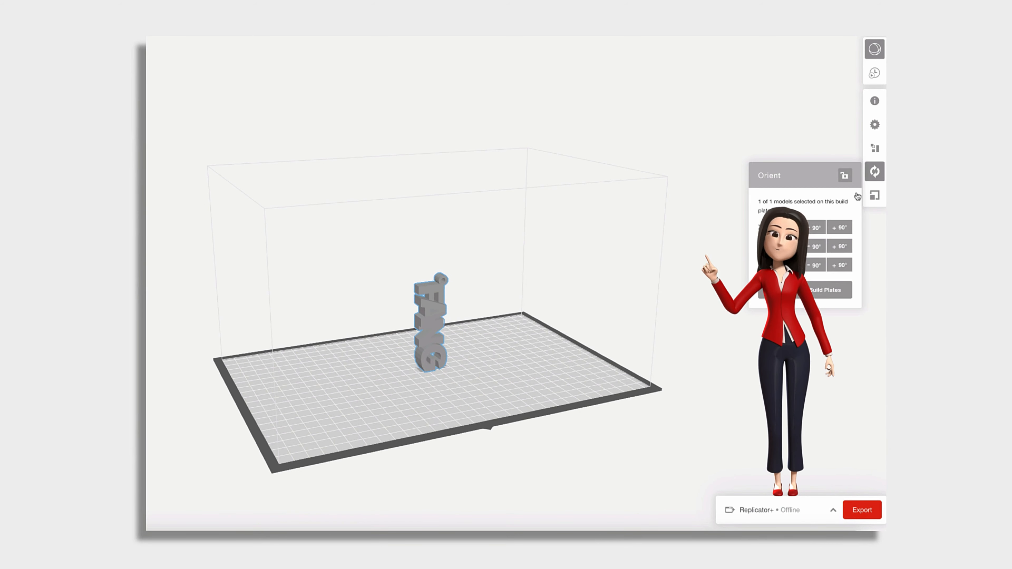
left_click(816, 244)
left_click(815, 242)
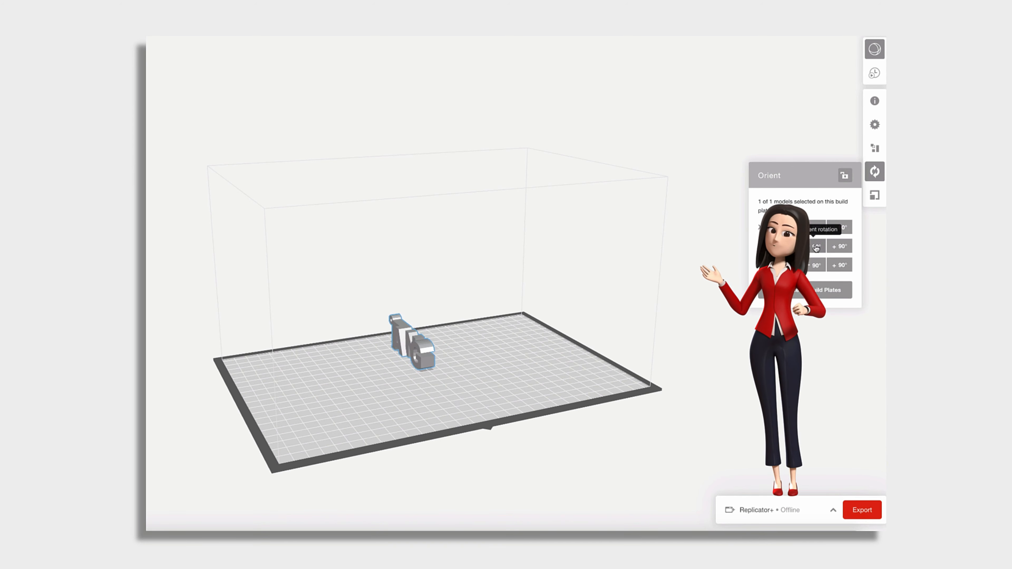
left_click(839, 227)
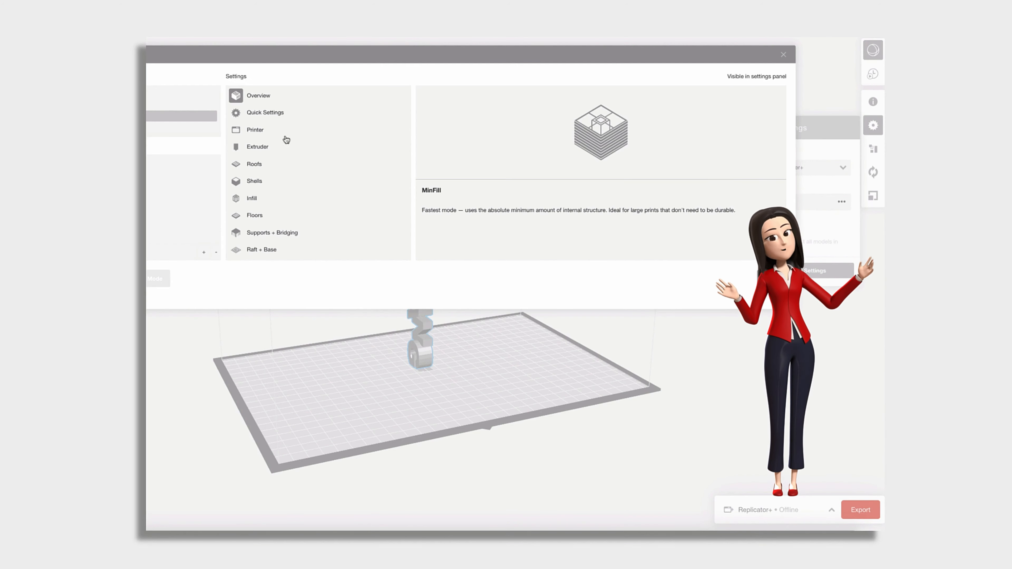
Step: Set the layer height to 0.22 mm in the print mode's quick settings and review the infill density and shell options
left_click(268, 112)
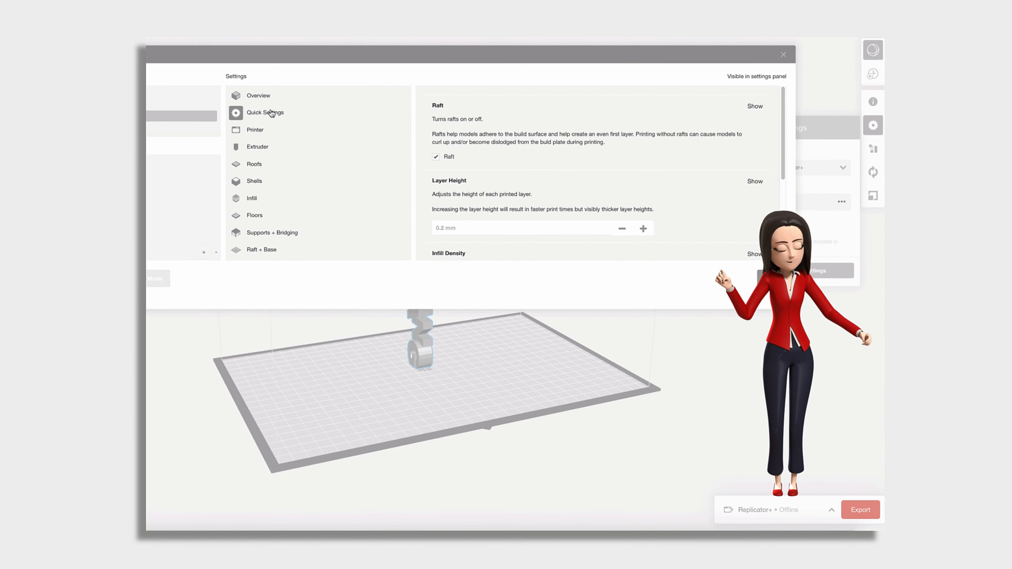
scroll(640, 182, "down", 3)
left_click(643, 154)
left_click(642, 154)
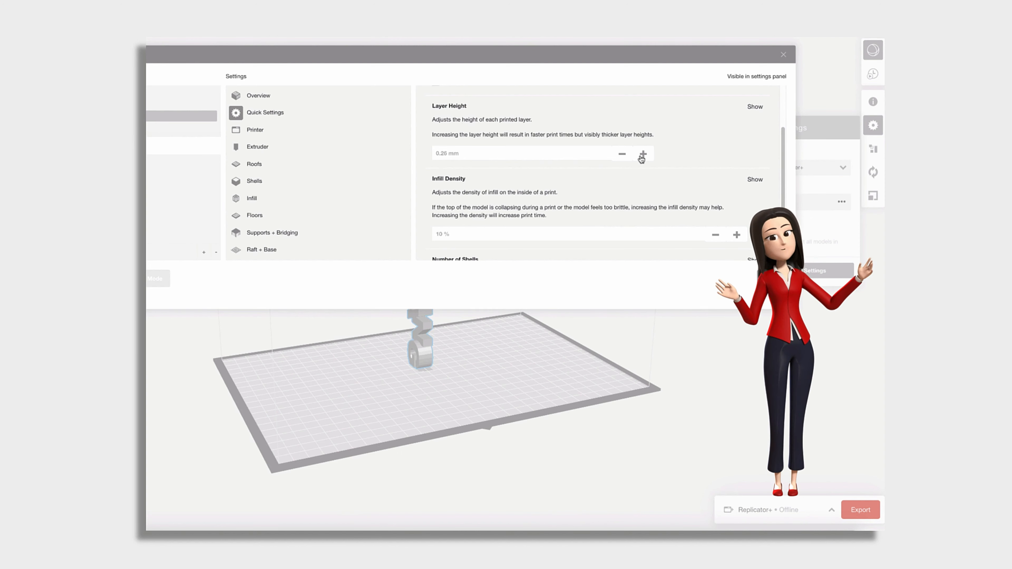
left_click(622, 154)
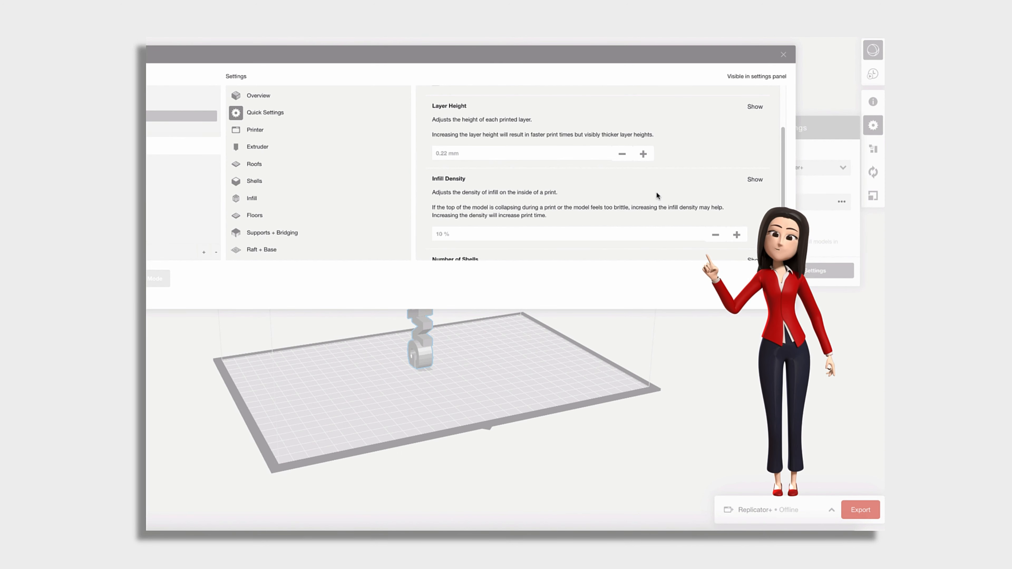
scroll(656, 192, "down", 2)
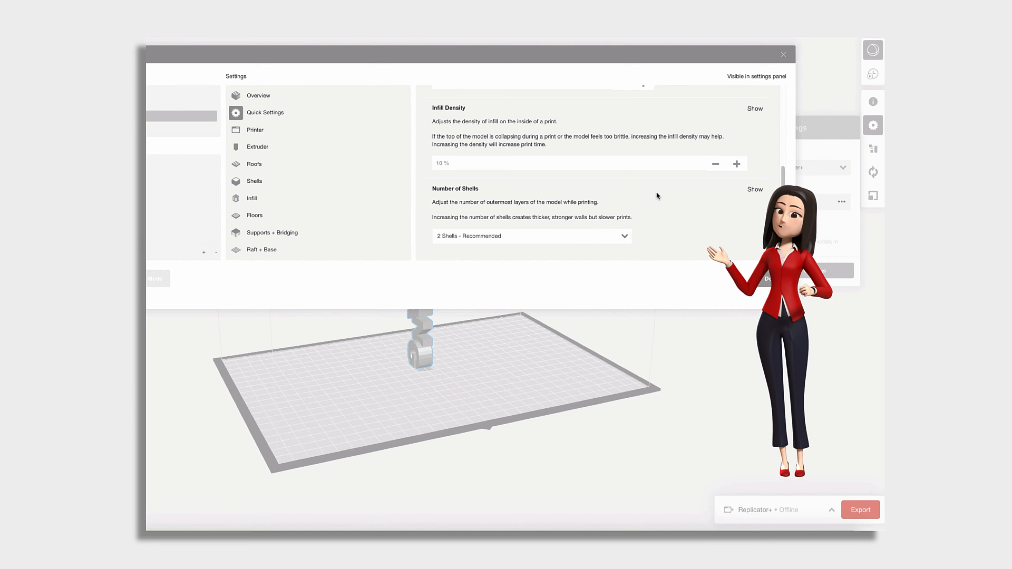
scroll(656, 191, "up", 3)
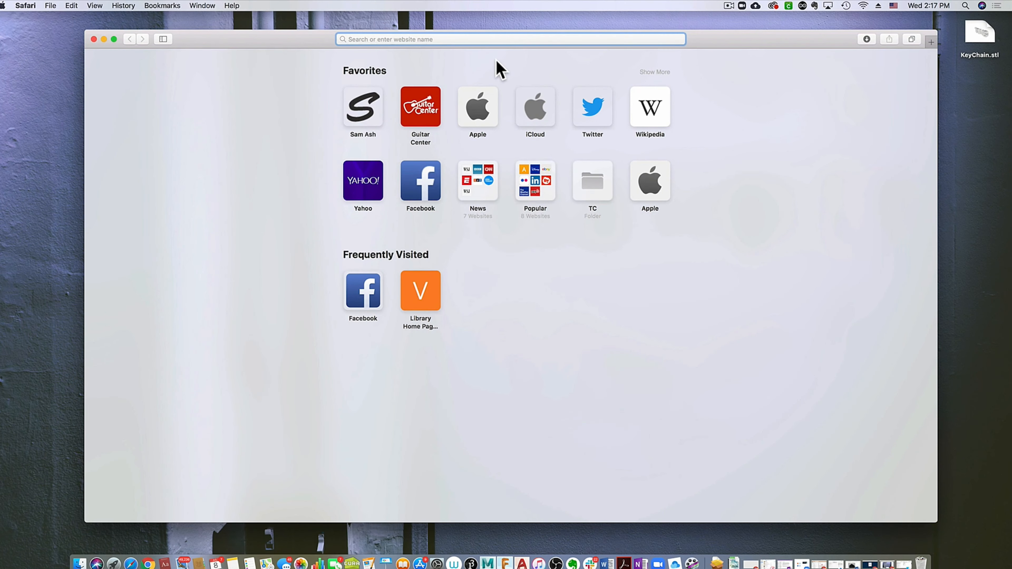
Step: Search the web for "makerbot print download" and open MakerBot's official download page
type("makerbot")
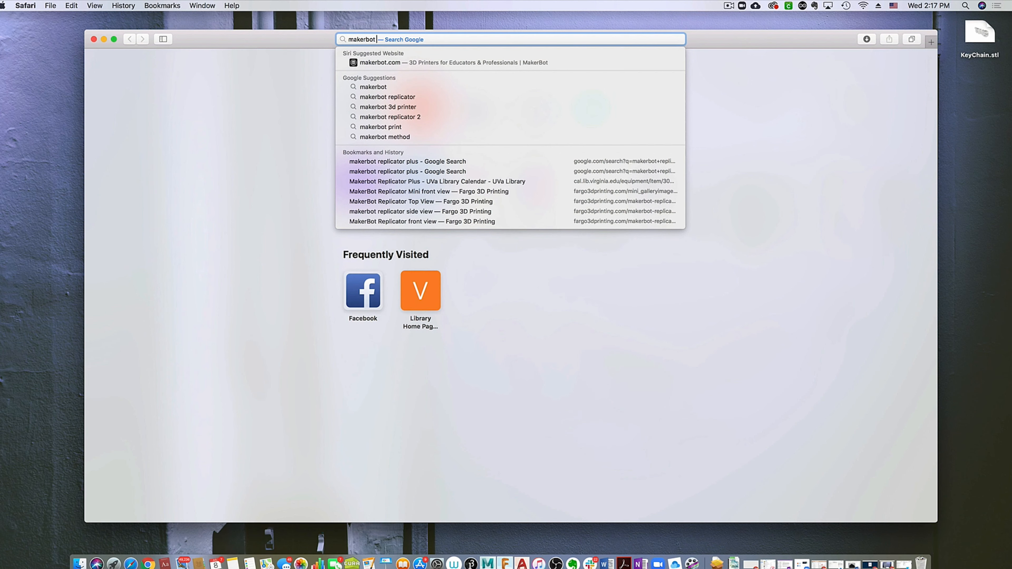
type(" print downl")
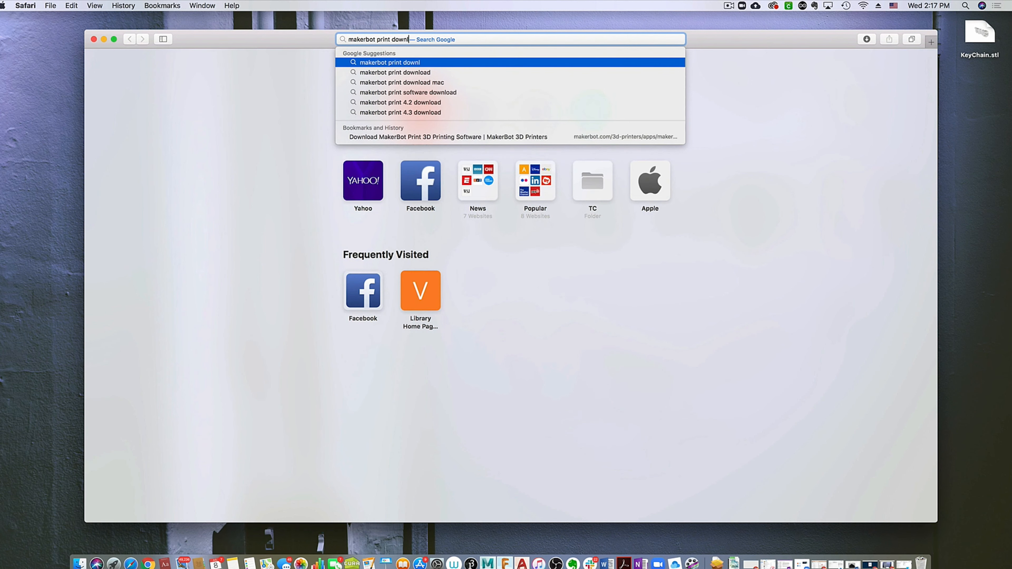
type("oad")
key("Return")
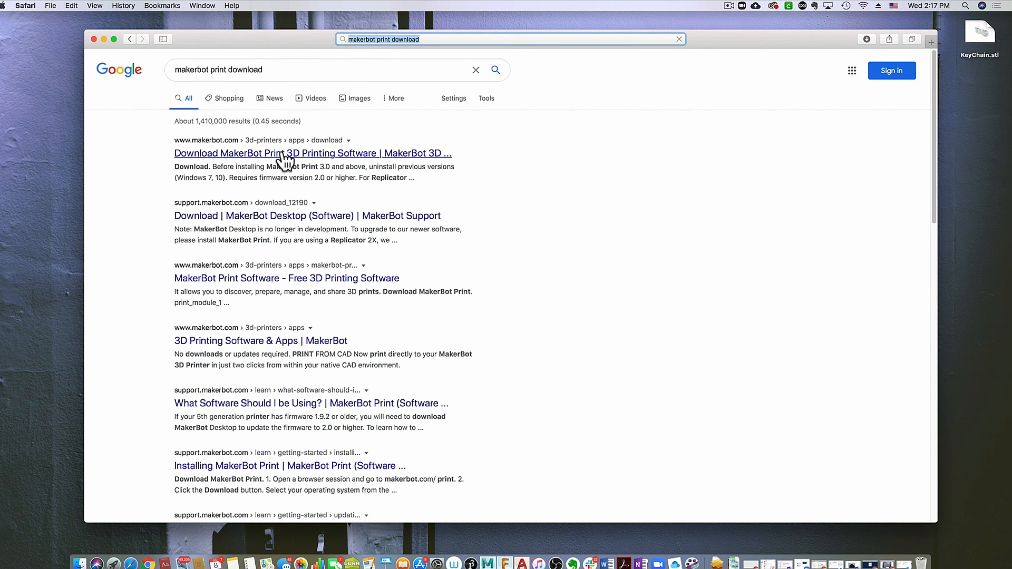
left_click(289, 154)
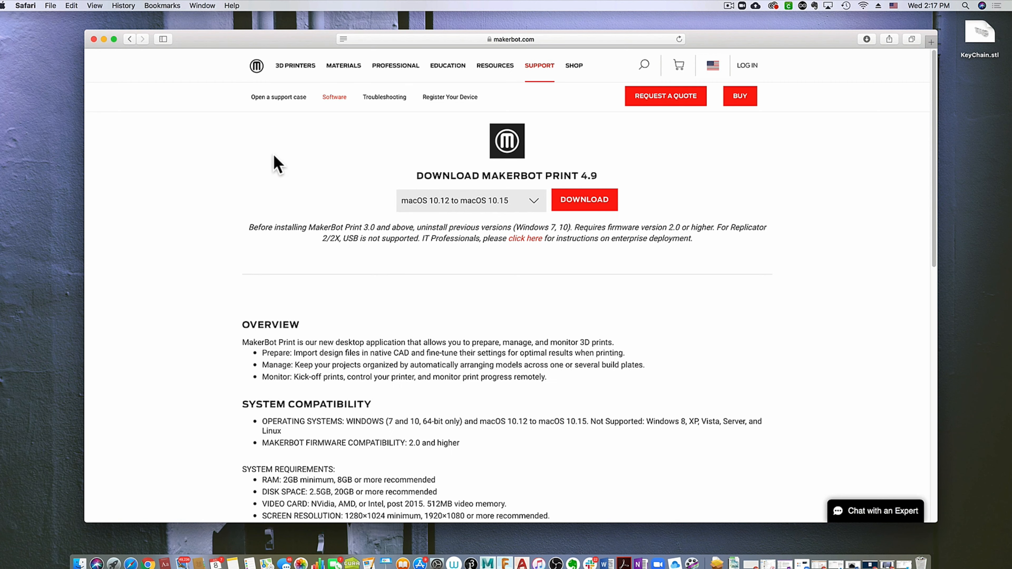
Step: Request the MakerBot Print 4.9 download for macOS 10.12 to macOS 10.15, but cancel it and close the browser window
left_click(535, 201)
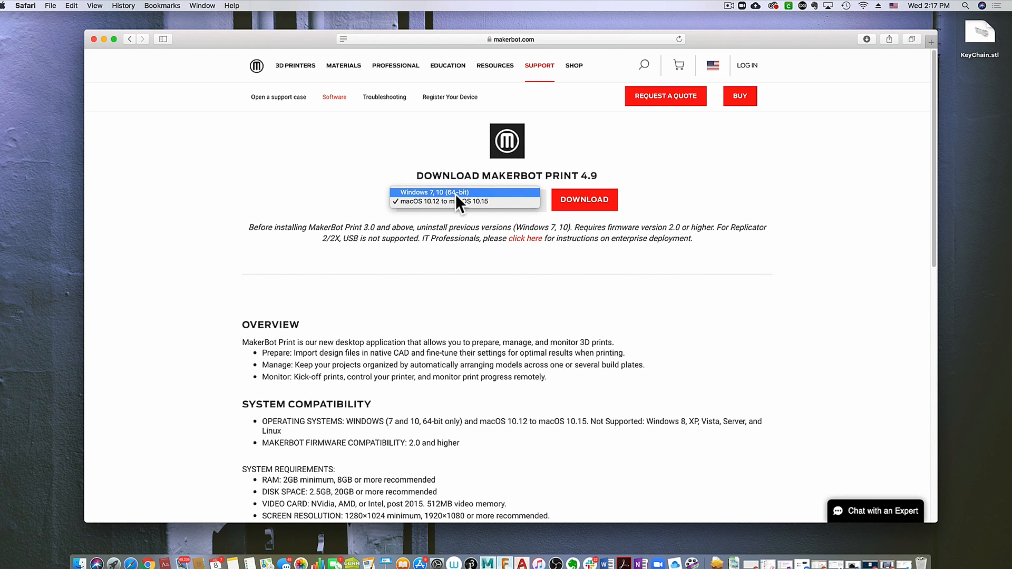
left_click(467, 204)
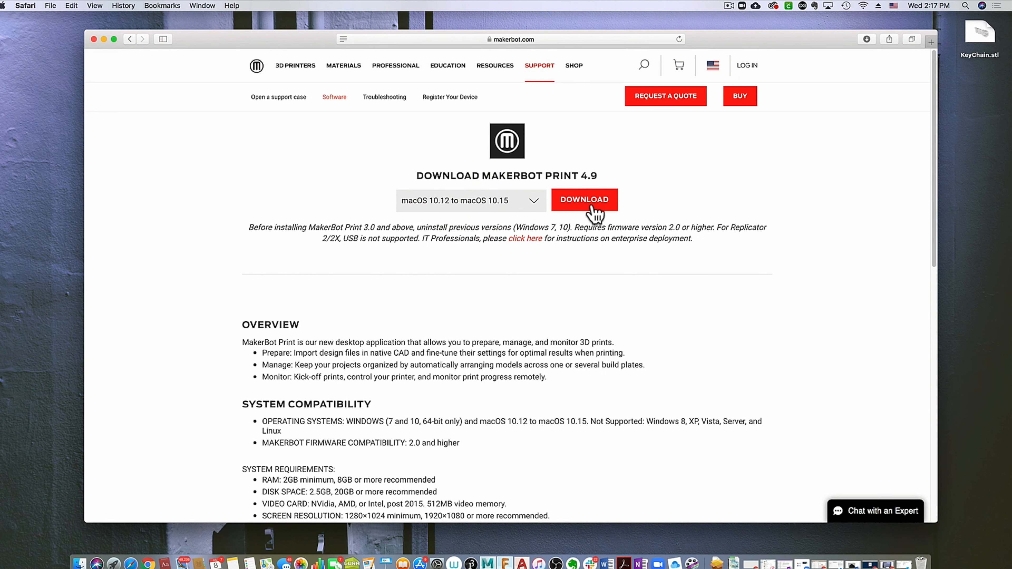
left_click(608, 207)
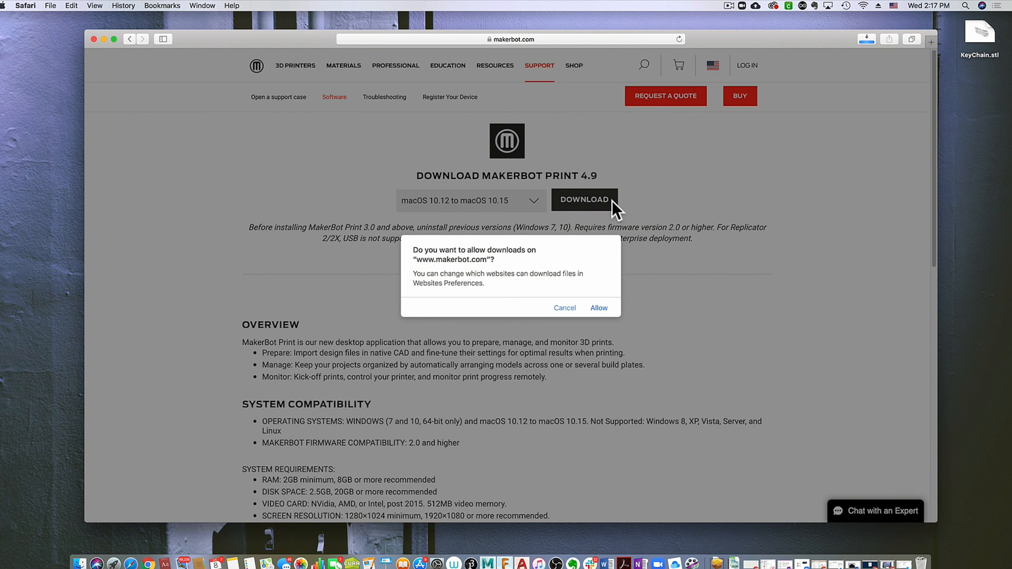
left_click(574, 309)
left_click(94, 39)
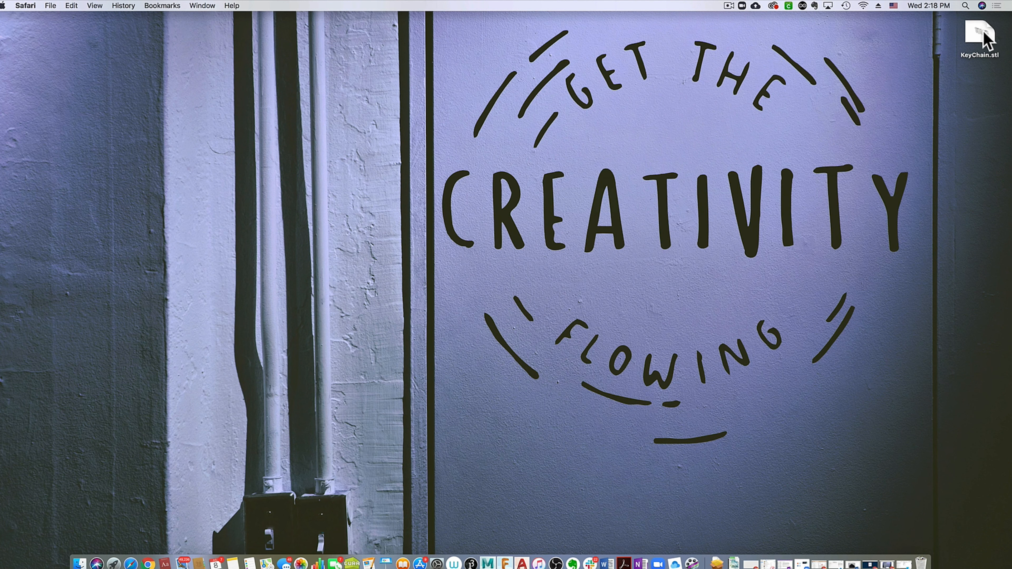
Step: Launch MakerBot Print through a system search for "makerbot print" and check which account is signed in
left_click(965, 5)
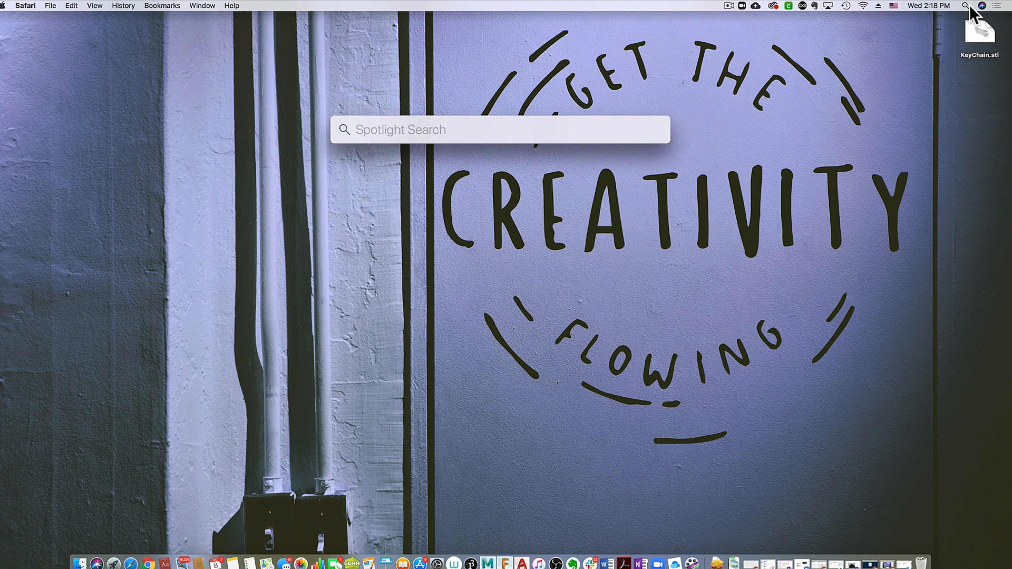
type("makerboy")
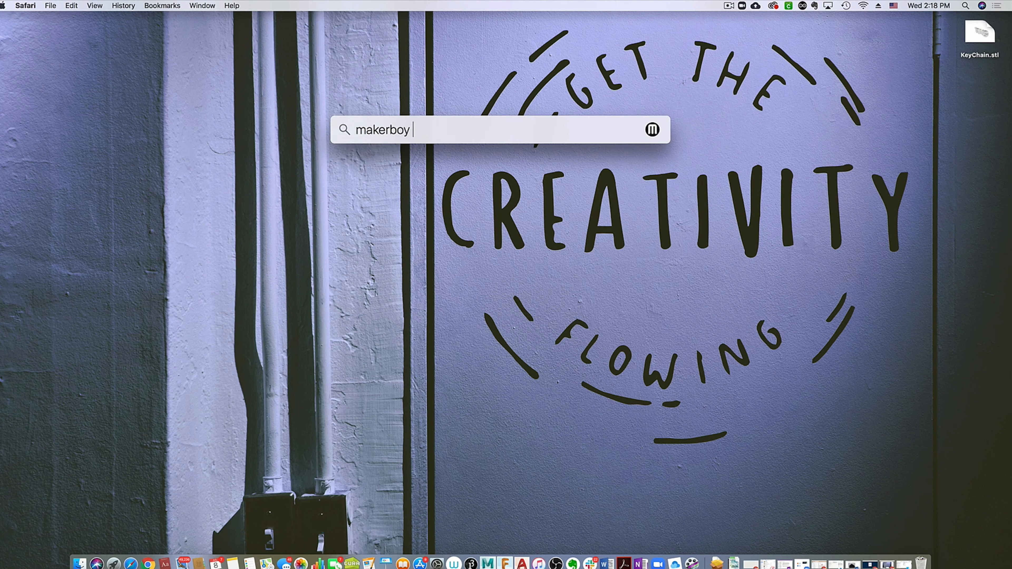
key("BackSpace")
type("t print")
key("Return")
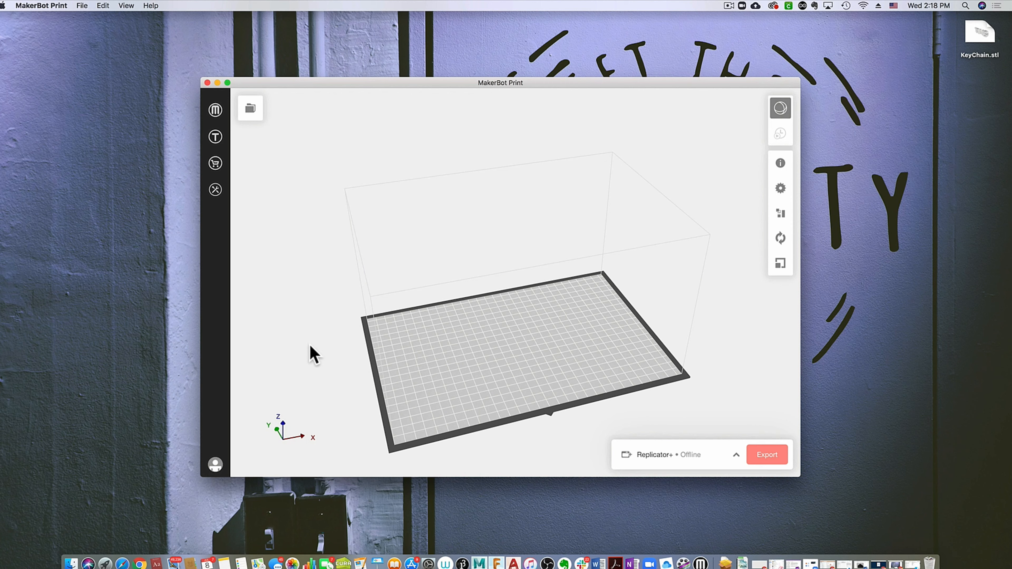
left_click(216, 465)
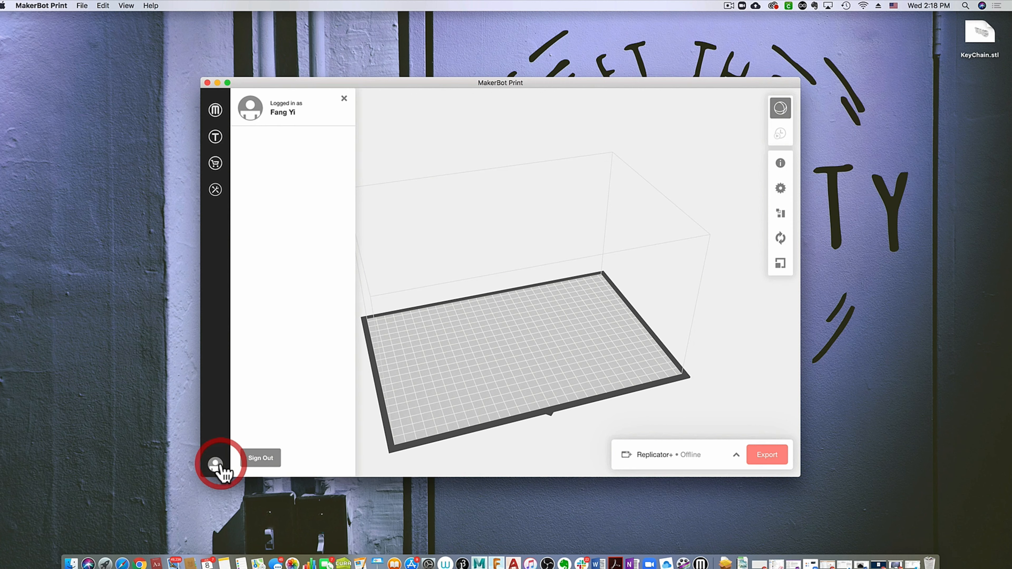
left_click(344, 100)
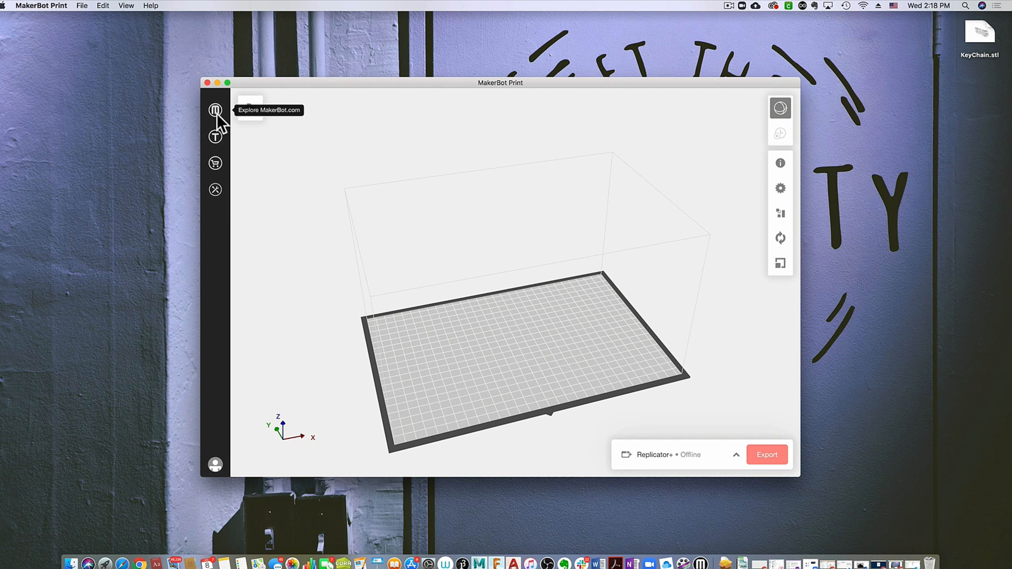
Step: Open Thingiverse from MakerBot Print and browse the year's popular 3D models
left_click(216, 137)
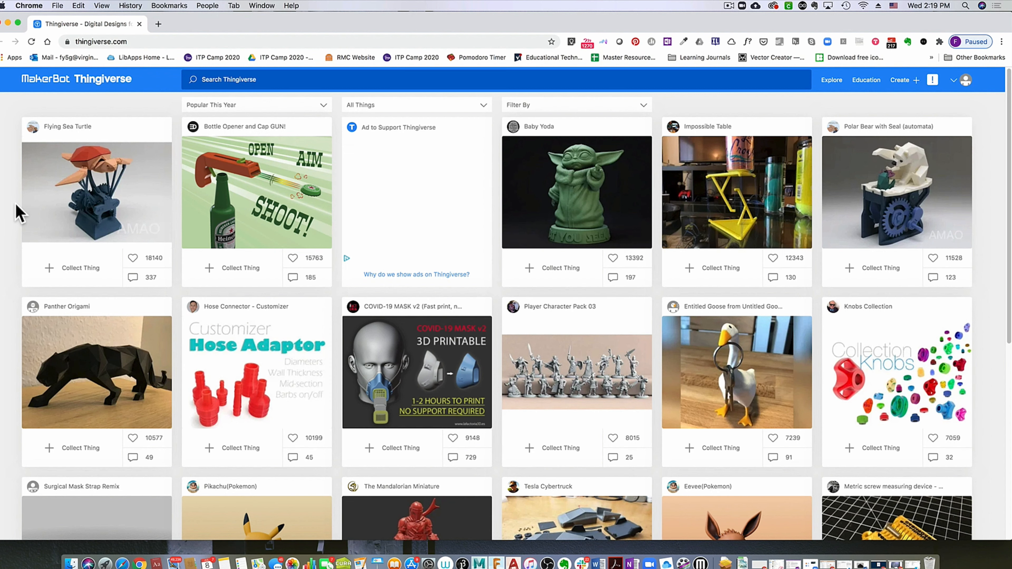
scroll(169, 255, "down", 6)
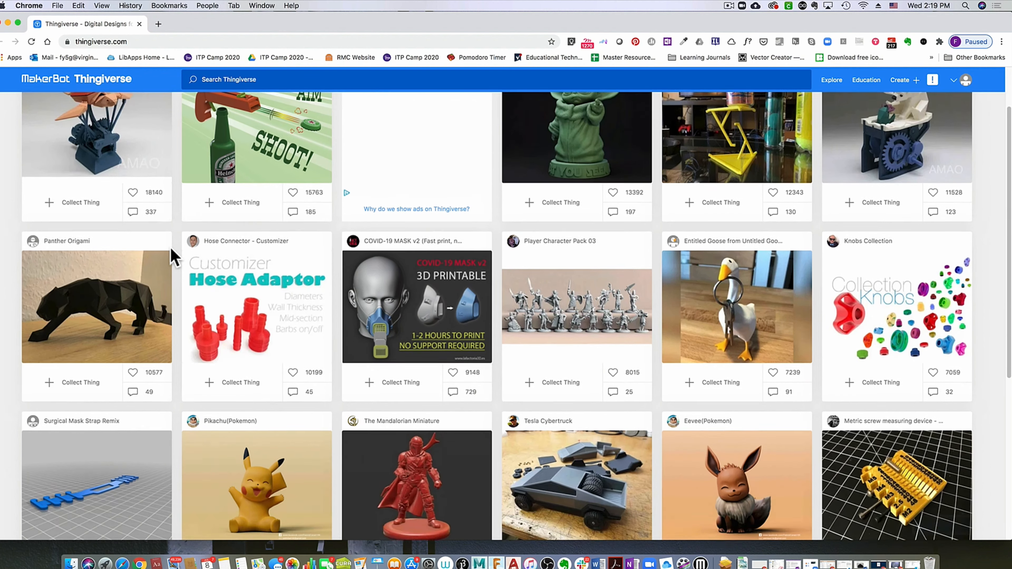
scroll(170, 255, "down", 3)
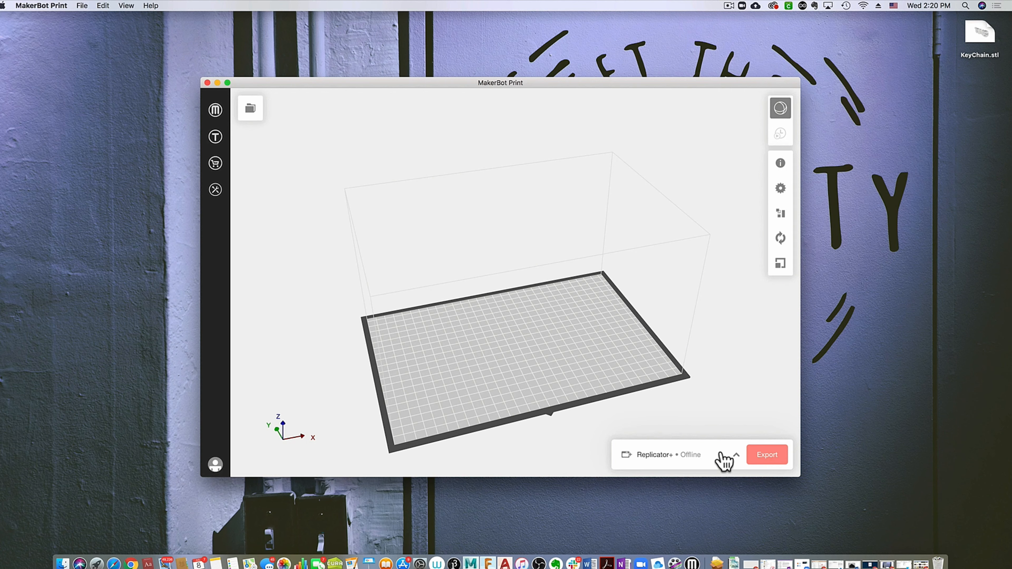
Step: Add the Replicator+ as an unconnected printer for exporting files and close the printer list
left_click(704, 459)
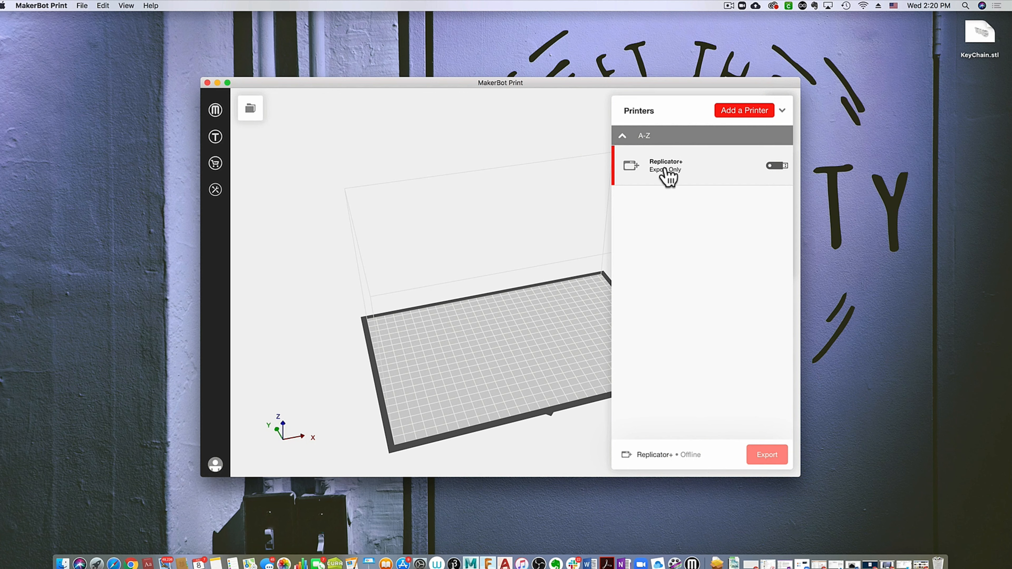
left_click(746, 112)
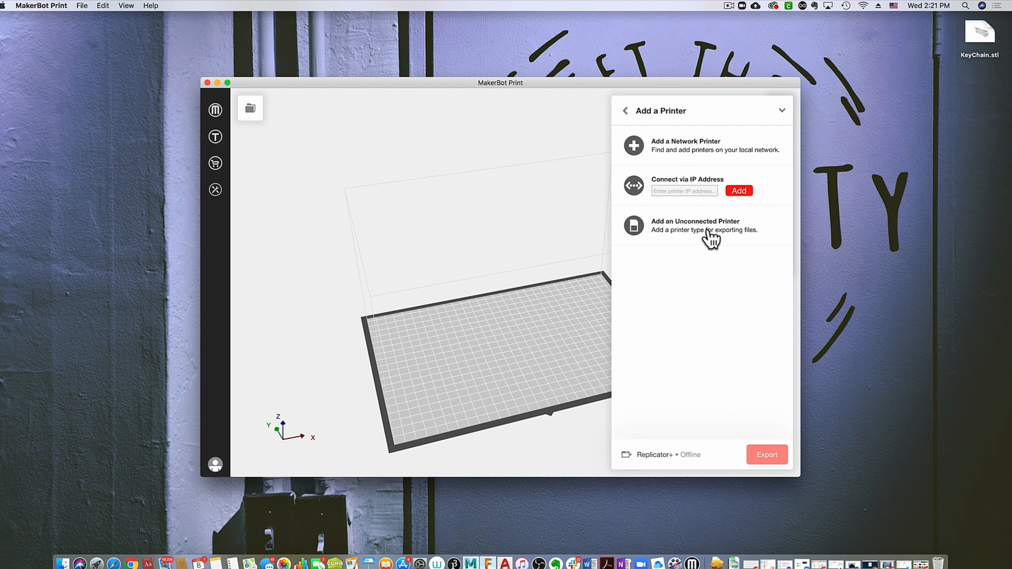
left_click(711, 238)
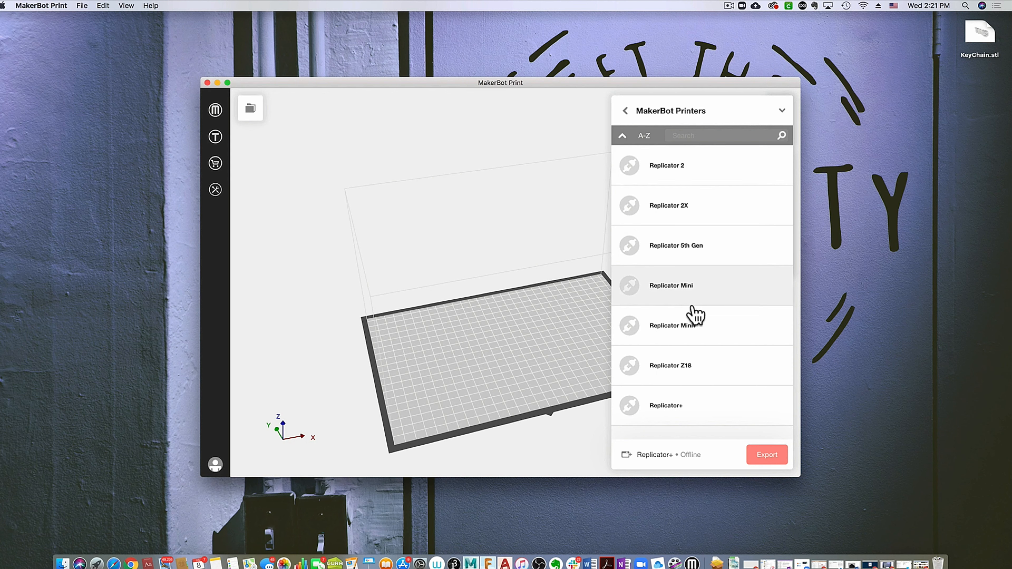
left_click(690, 410)
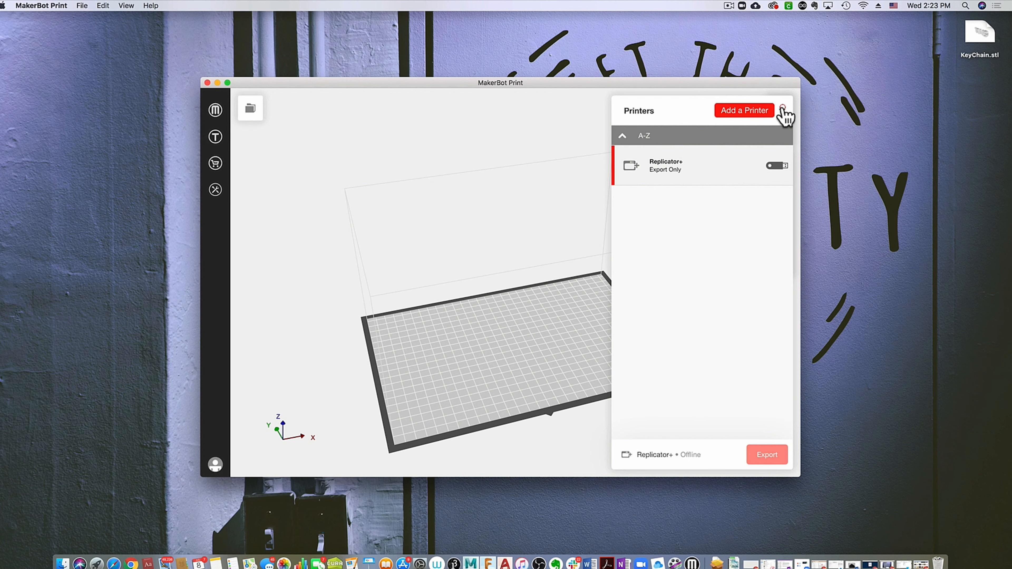
left_click(783, 109)
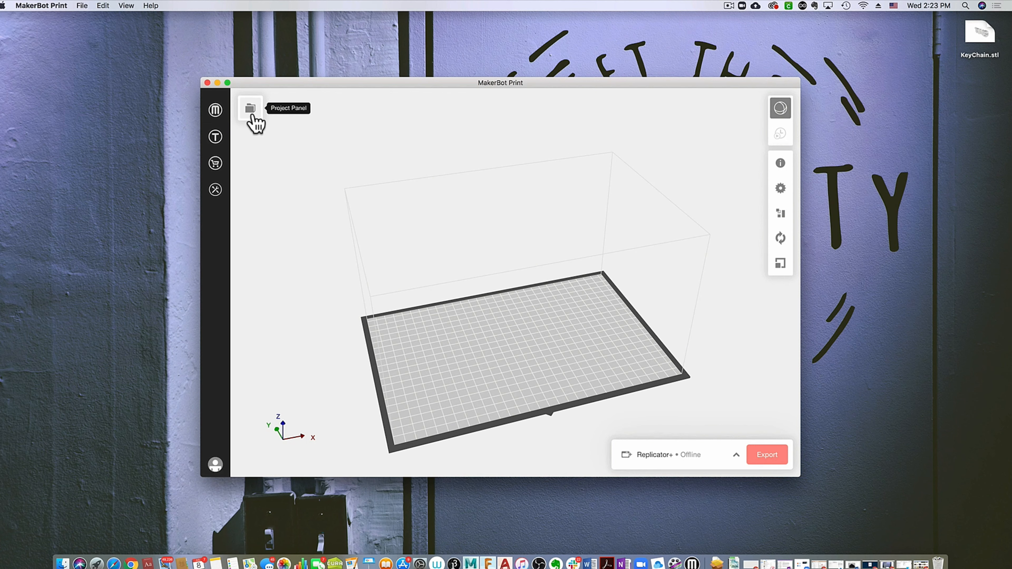
Step: Add the desktop file KeyChain.stl to the new project's models, without using the file browser
left_click(251, 110)
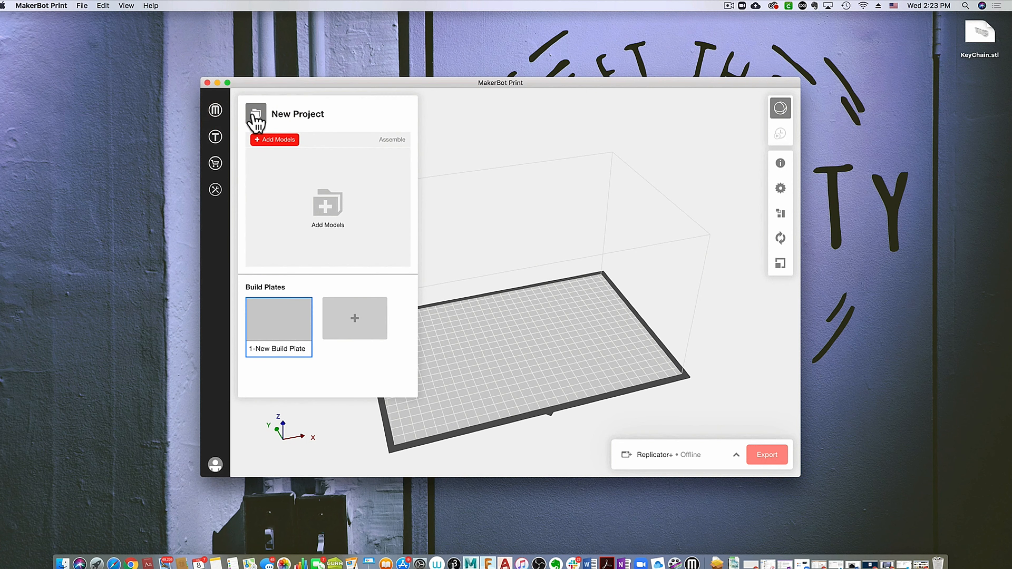
left_click(274, 140)
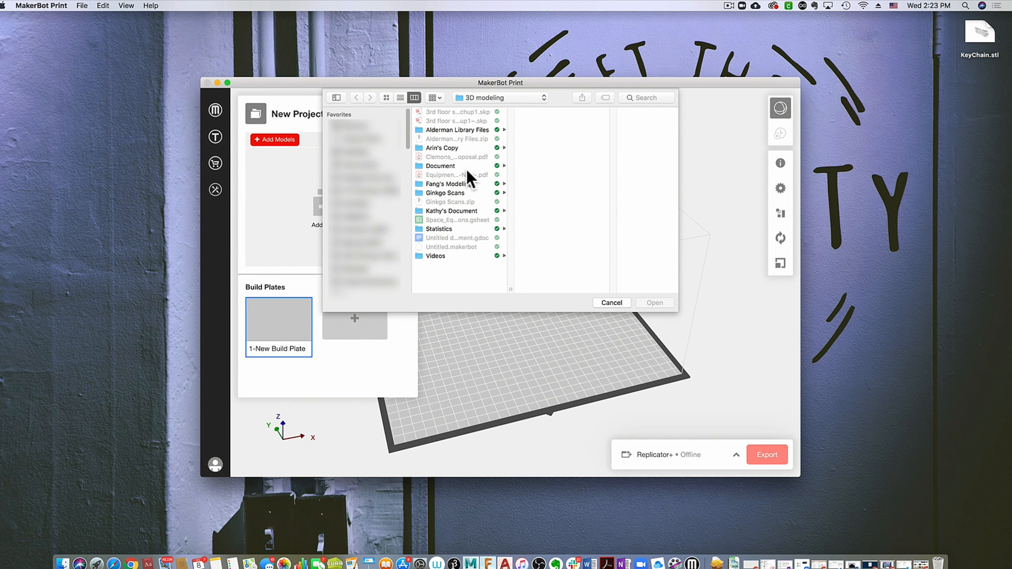
left_click(609, 303)
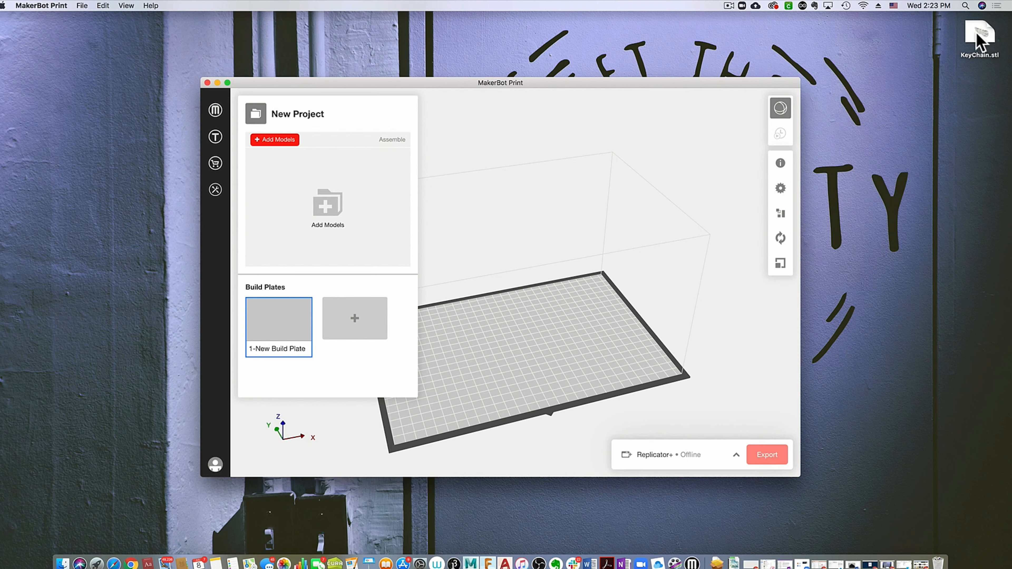
left_click_drag(981, 38, 332, 210)
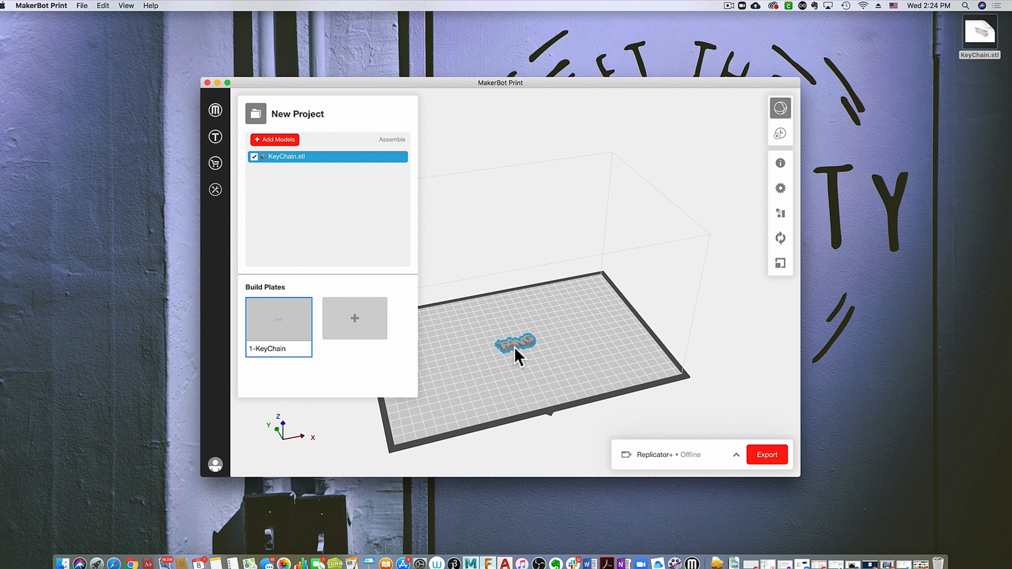
Step: Create 2 duplicates of KeyChain.stl on the build plate and clear the model selection
right_click(304, 161)
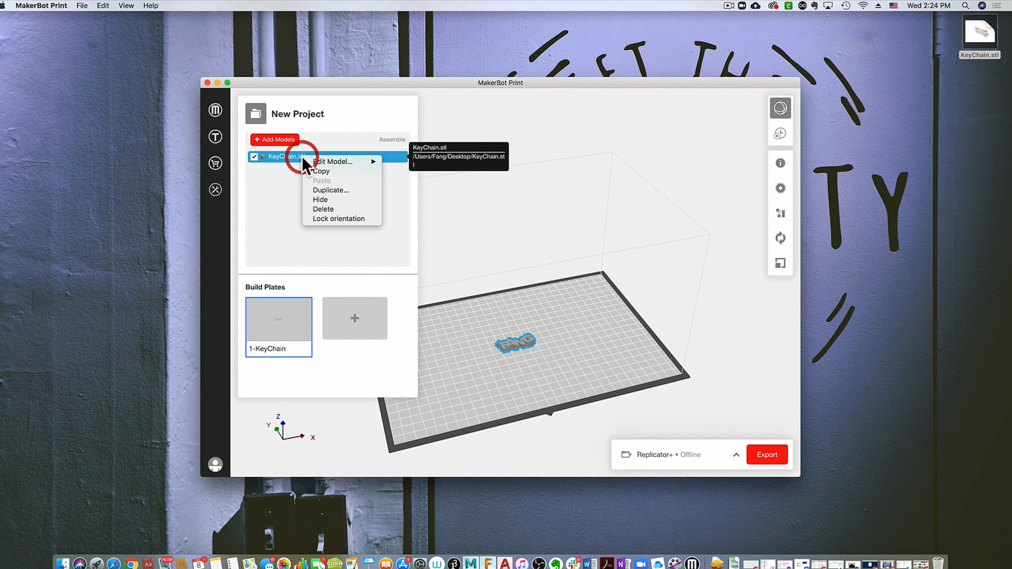
left_click(327, 191)
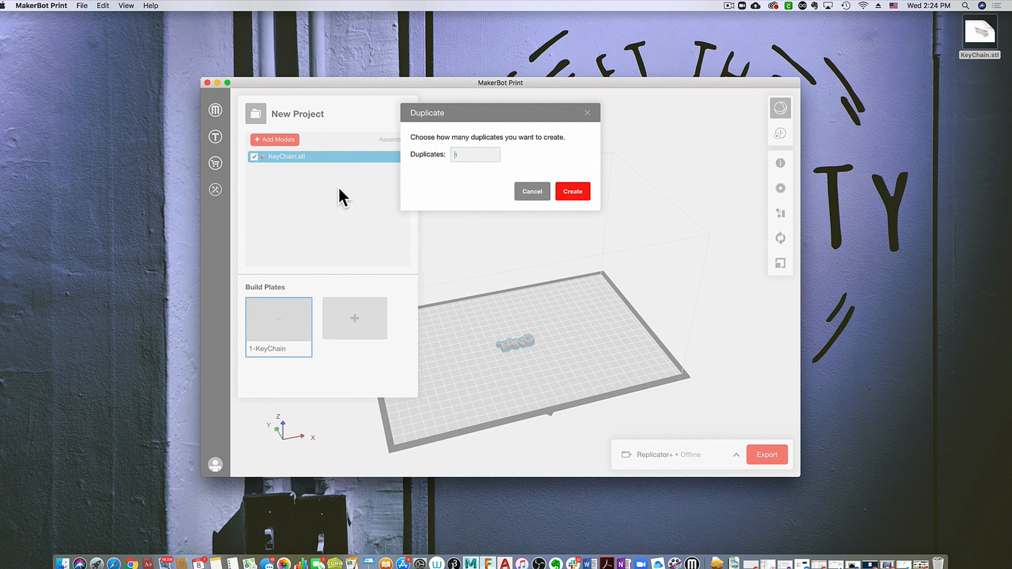
left_click(478, 154)
type("2")
left_click(565, 194)
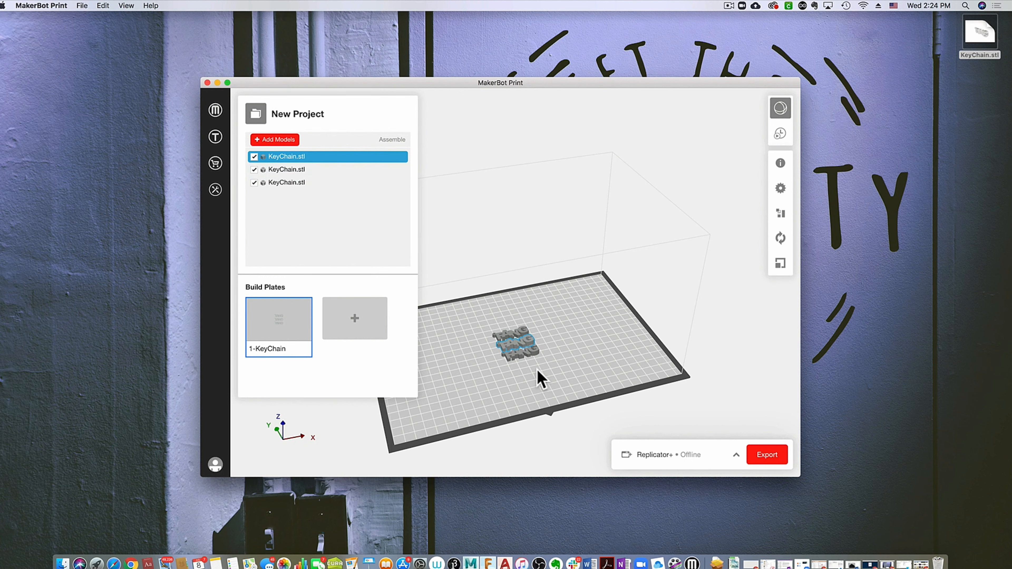
left_click(561, 357)
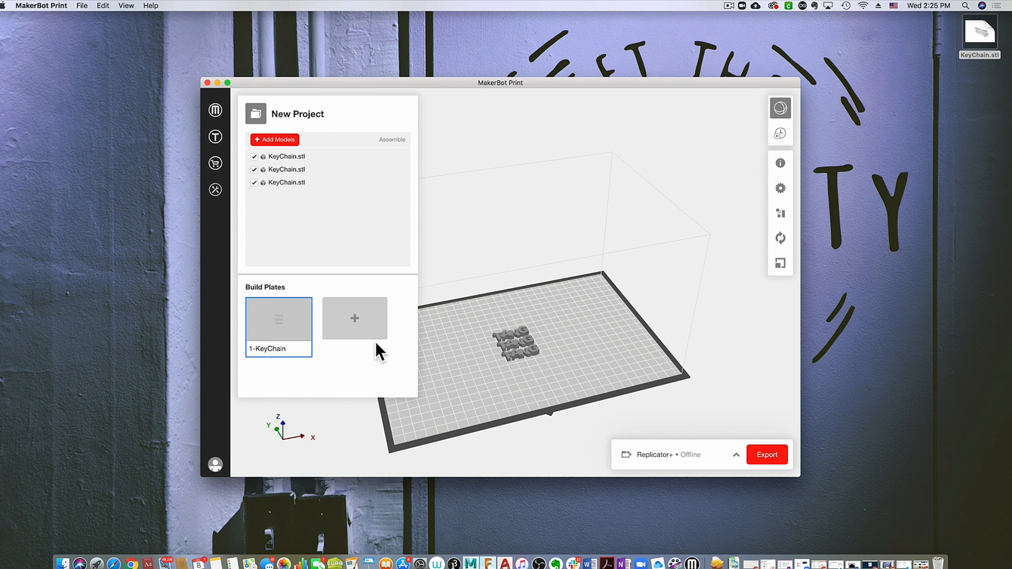
Step: Collapse the project details, check the print preview with its material and time estimates, and return to the model view
left_click(724, 202)
left_click(252, 115)
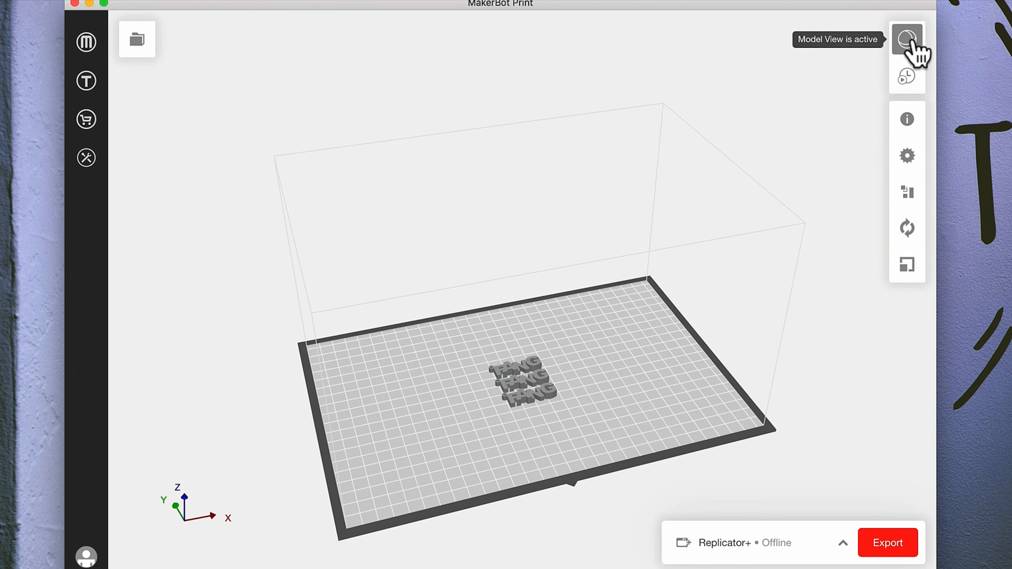
left_click(533, 381)
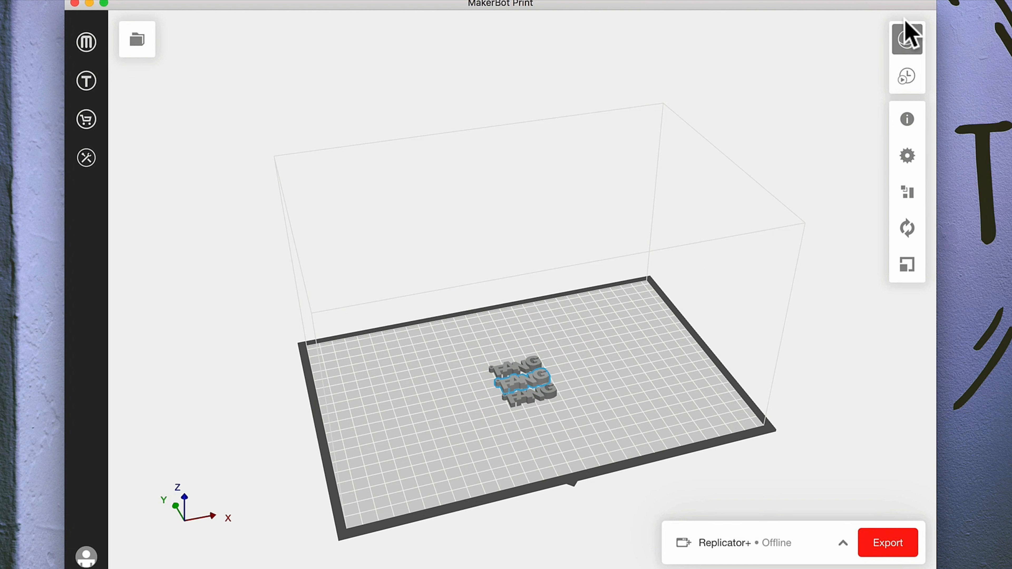
left_click(907, 78)
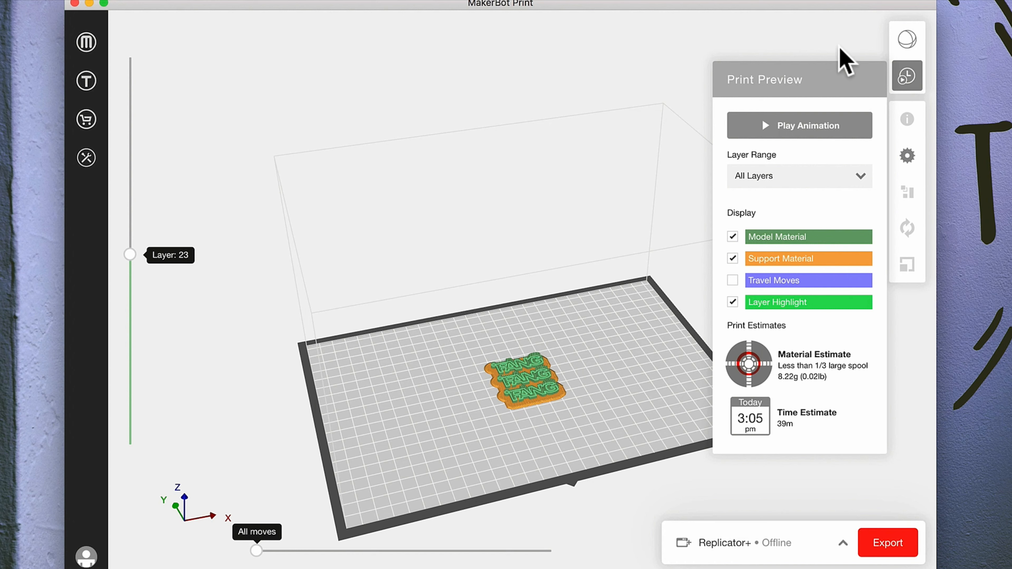
left_click(907, 39)
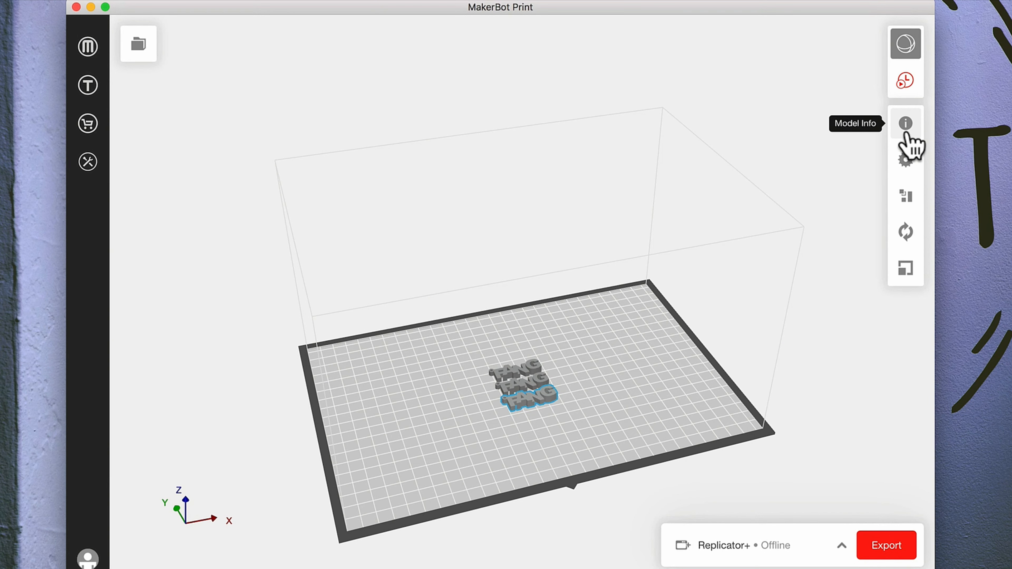
Step: Try cm as the units of the selected front key chain and set them back to mm
left_click(907, 135)
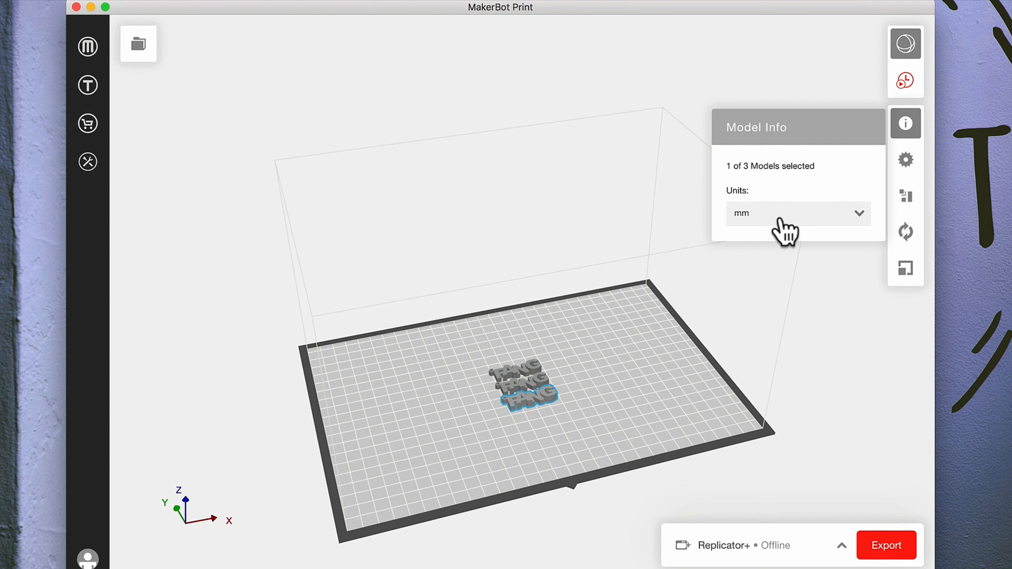
left_click(784, 228)
left_click(786, 233)
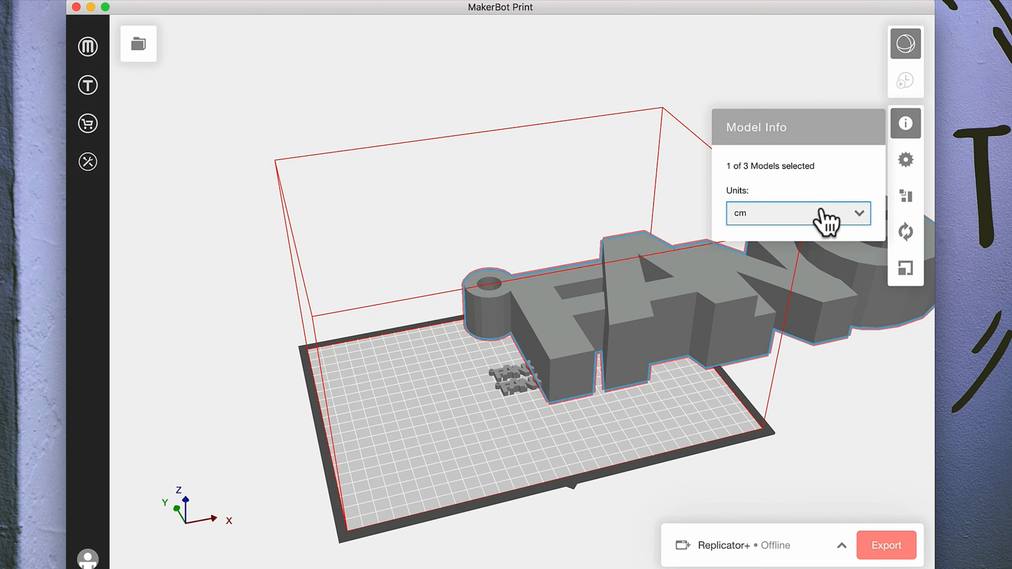
left_click(826, 220)
left_click(773, 234)
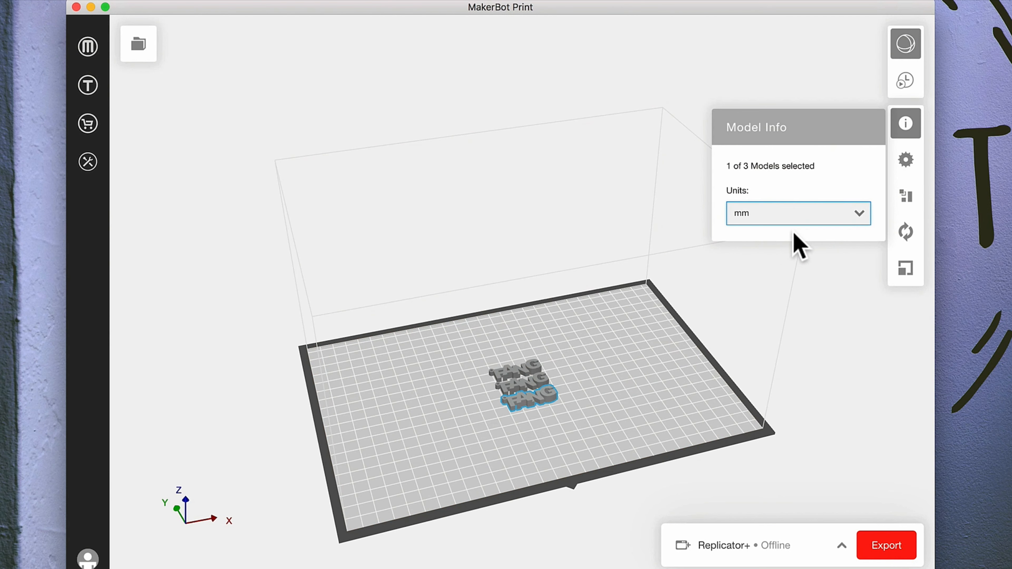
Step: Glance at the print settings, then try moving single key chains out of place and regrouping them with Arrange Build Plate
left_click(906, 162)
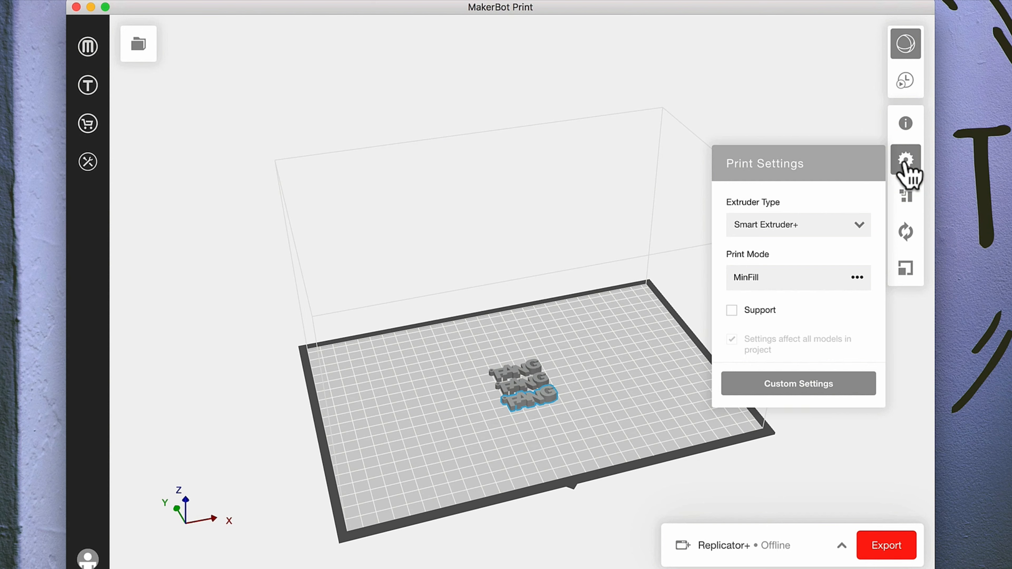
left_click(905, 197)
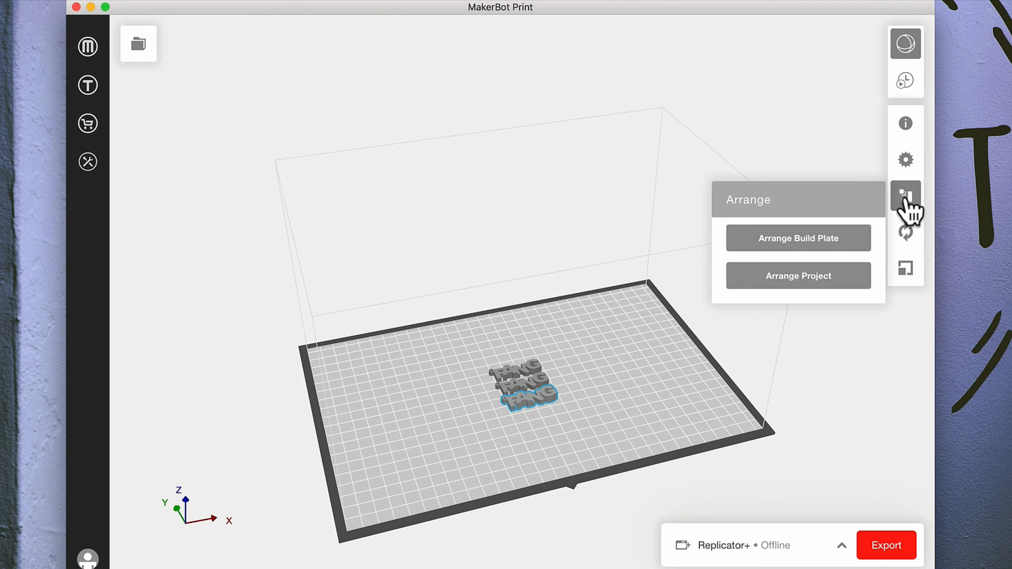
left_click_drag(515, 389, 618, 371)
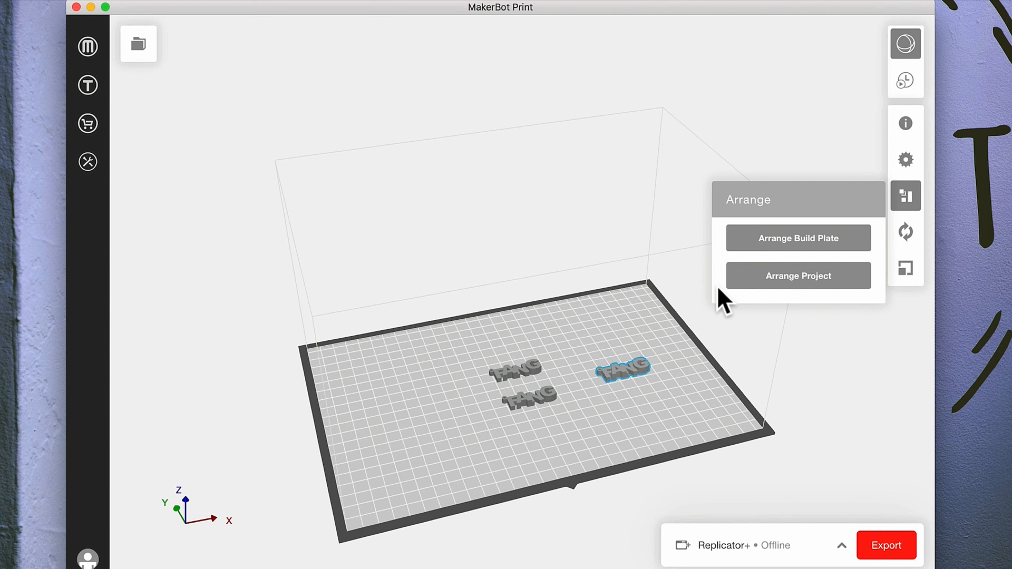
left_click(763, 246)
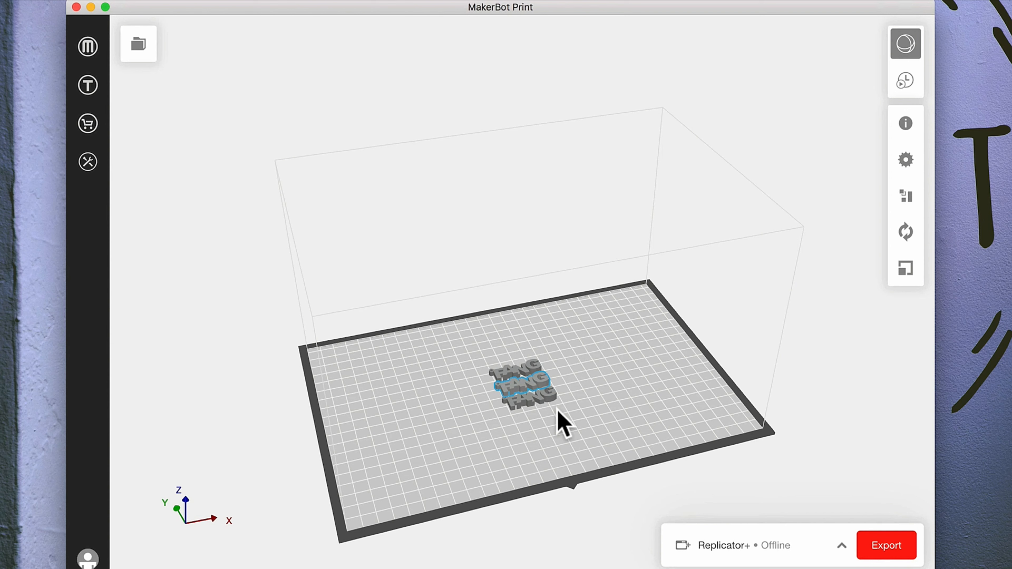
mouse_move(544, 402)
left_mouse_down()
mouse_move(576, 391)
mouse_move(521, 408)
mouse_move(548, 409)
left_mouse_up()
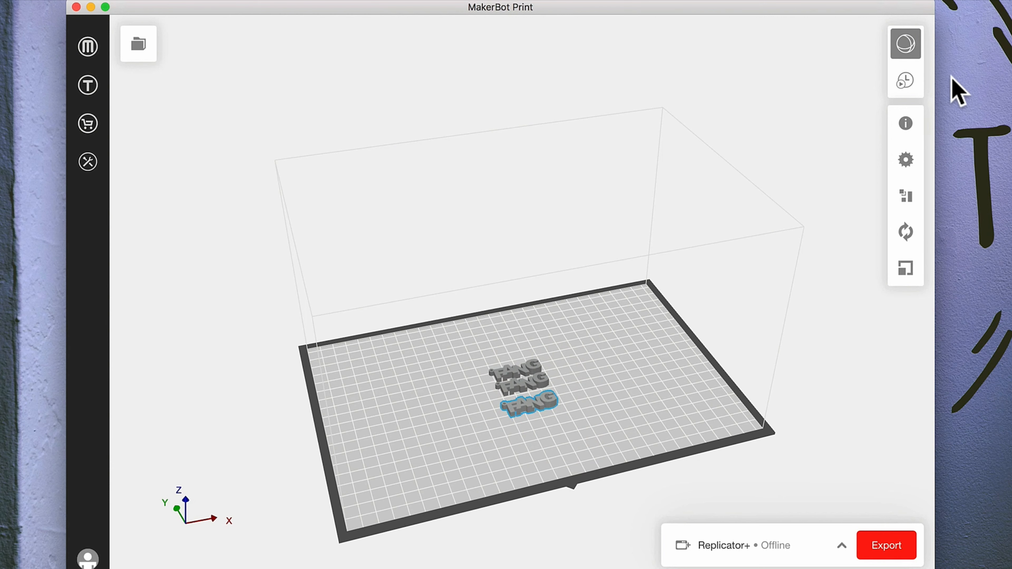
left_click(904, 200)
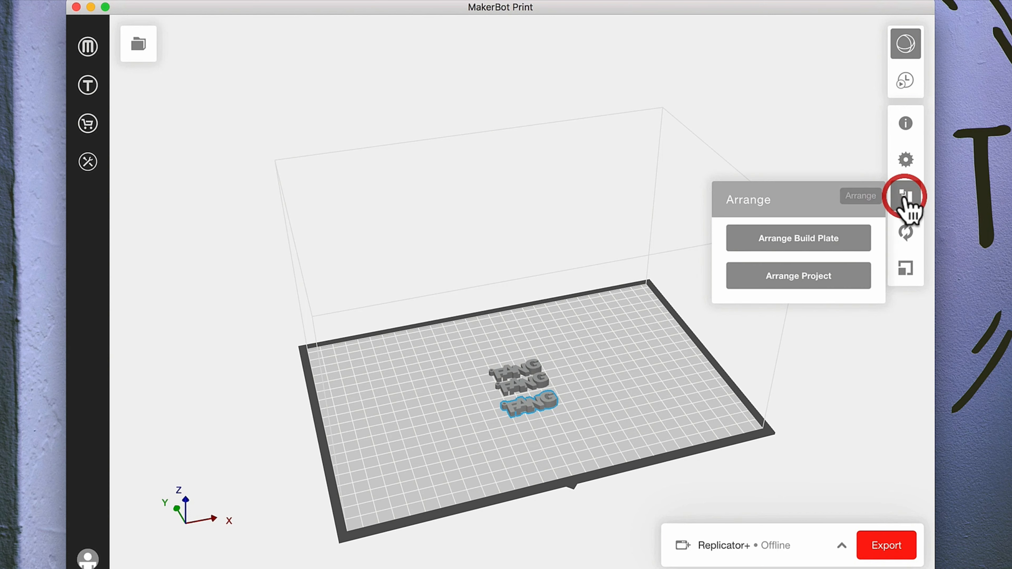
left_click(833, 243)
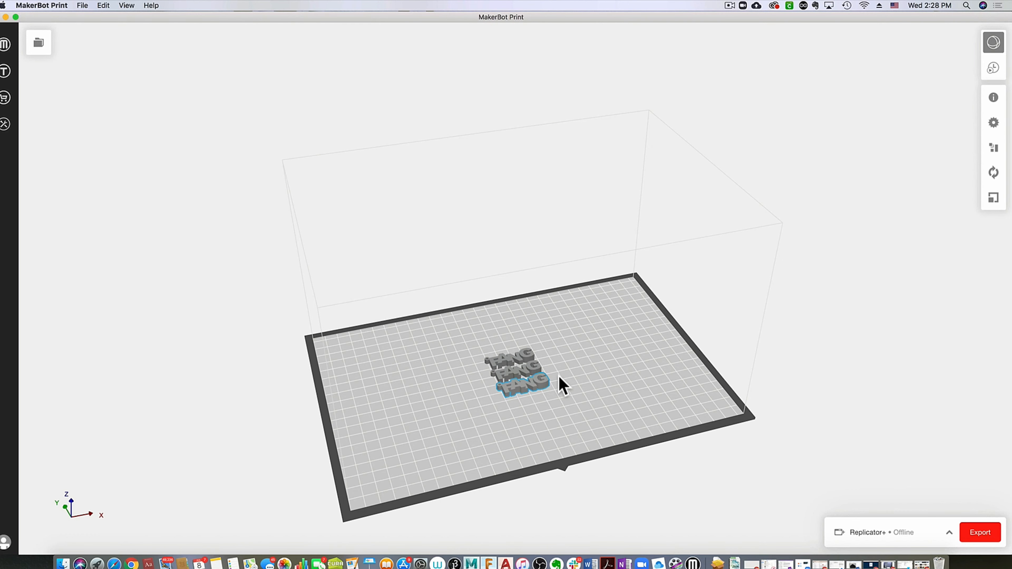
Step: Rotate the selected front key chain 180° about the X axis
scroll(559, 377, "up", 5)
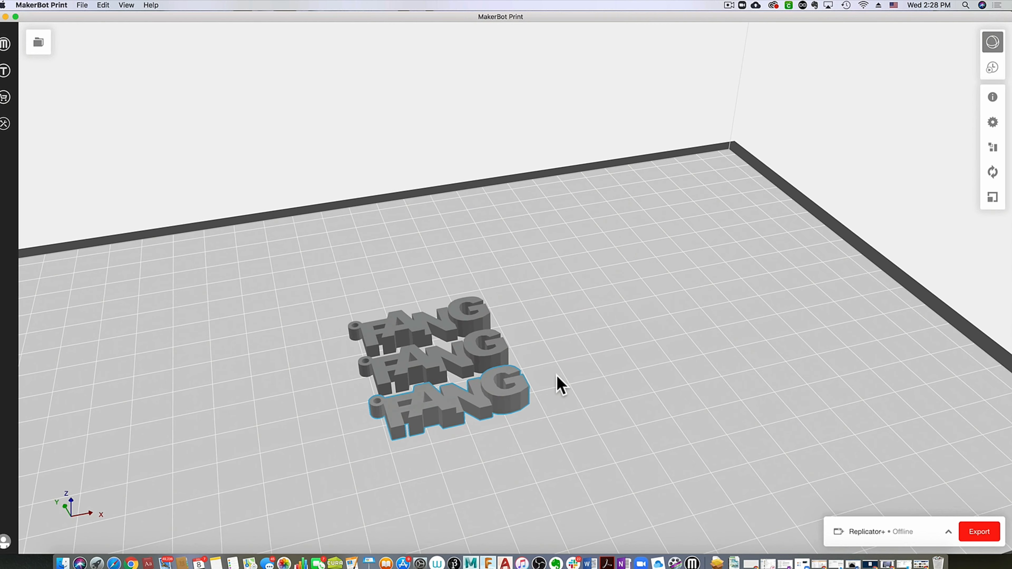
scroll(557, 375, "down", 5)
scroll(557, 377, "down", 2)
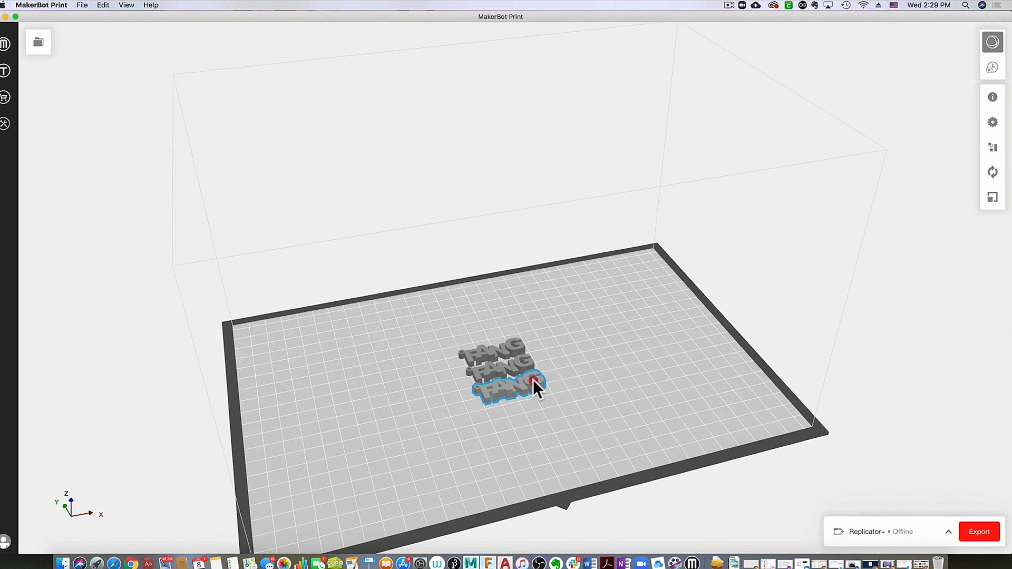
right_click_drag(536, 386, 501, 432)
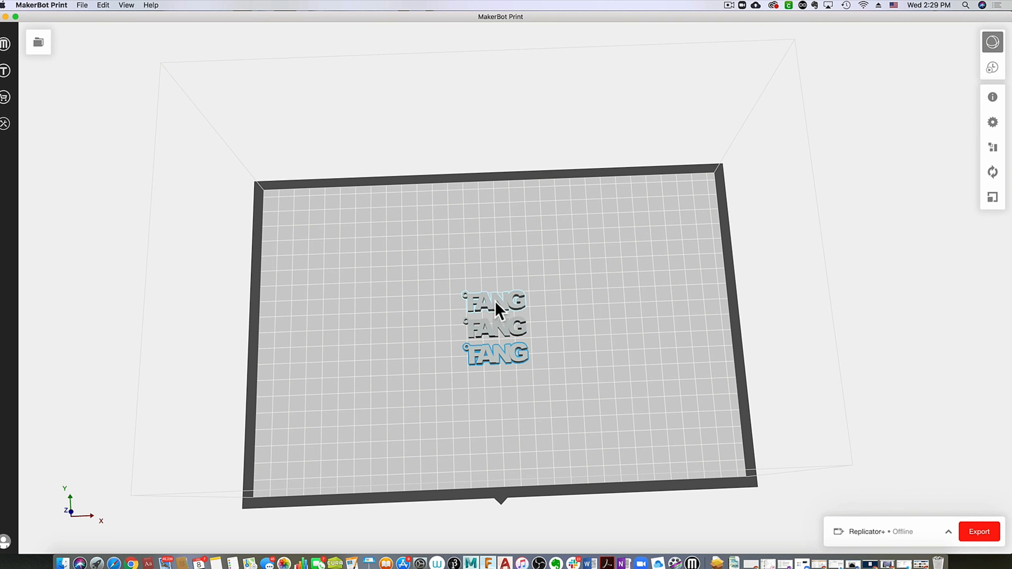
left_click(993, 172)
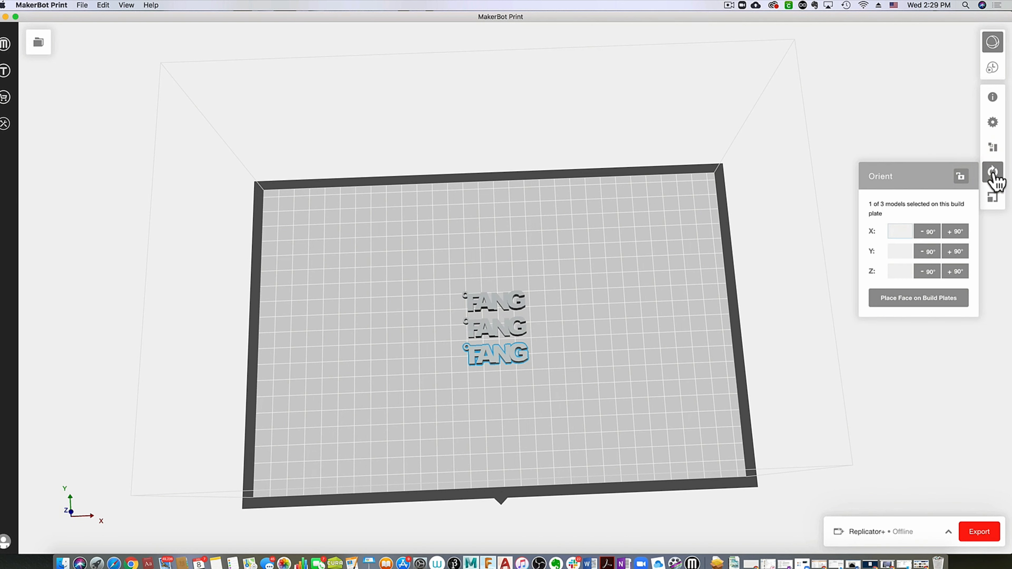
left_click(891, 235)
type("180")
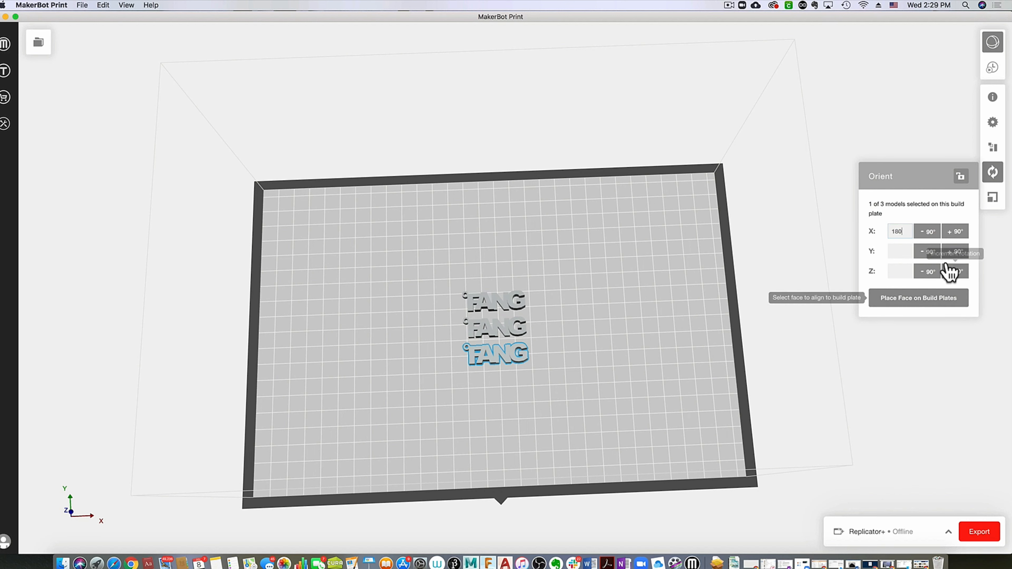
key("Return")
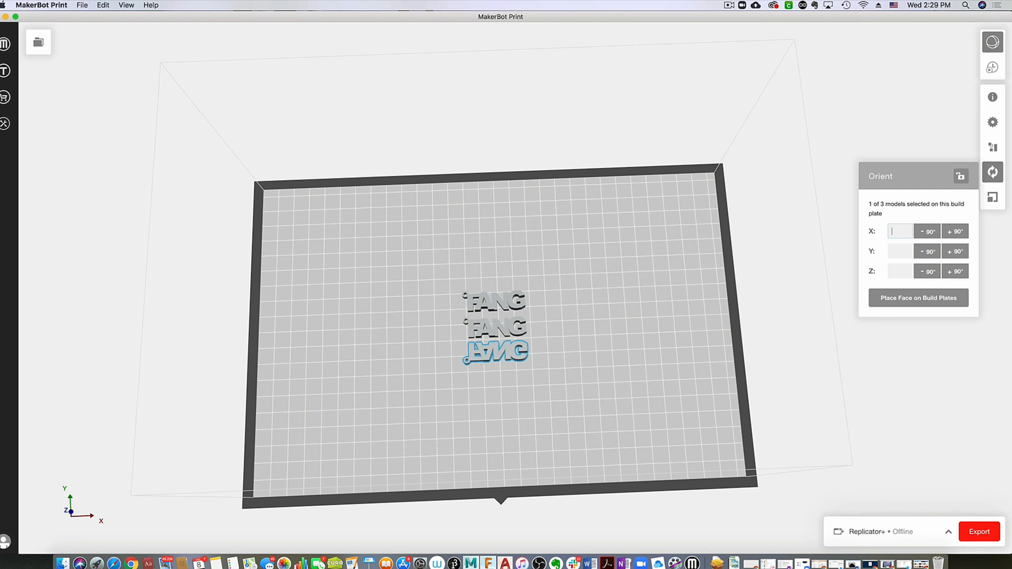